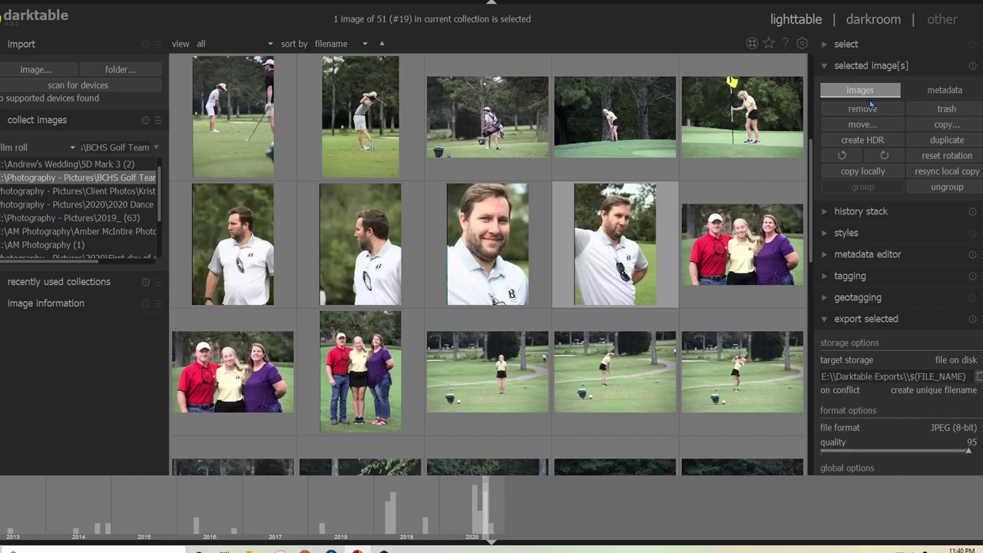
Review the keyboard shortcut list, detach it into its own smaller window, and close it.
key("h")
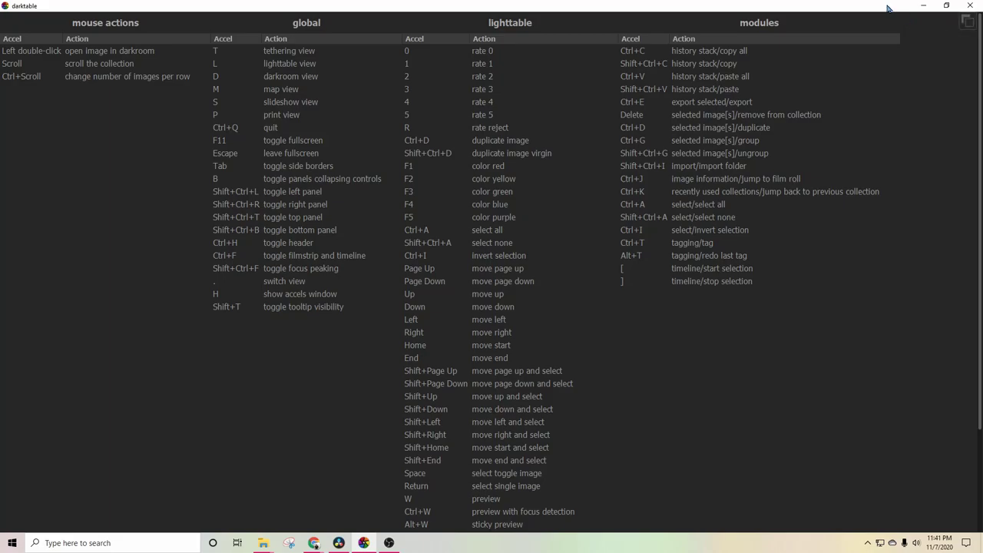
key("h")
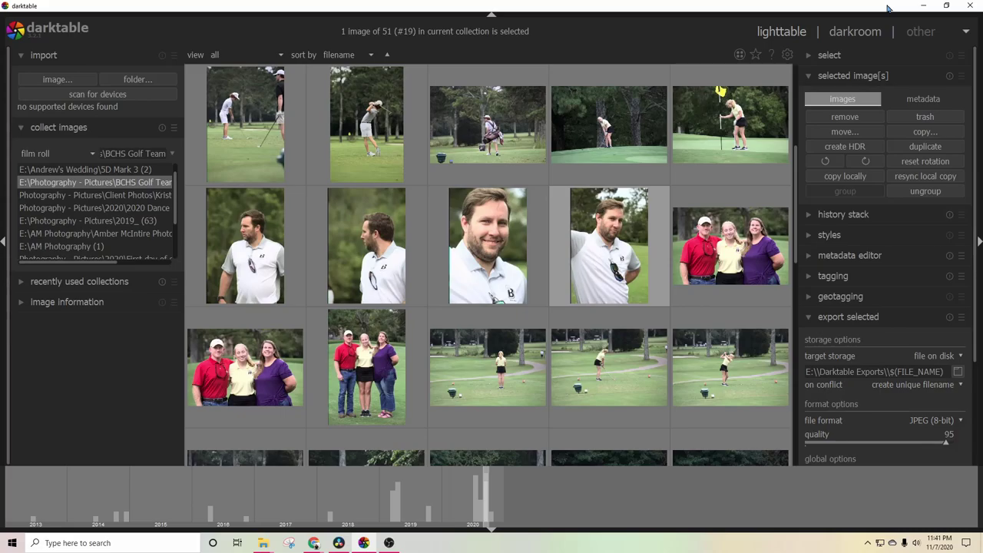
key("h")
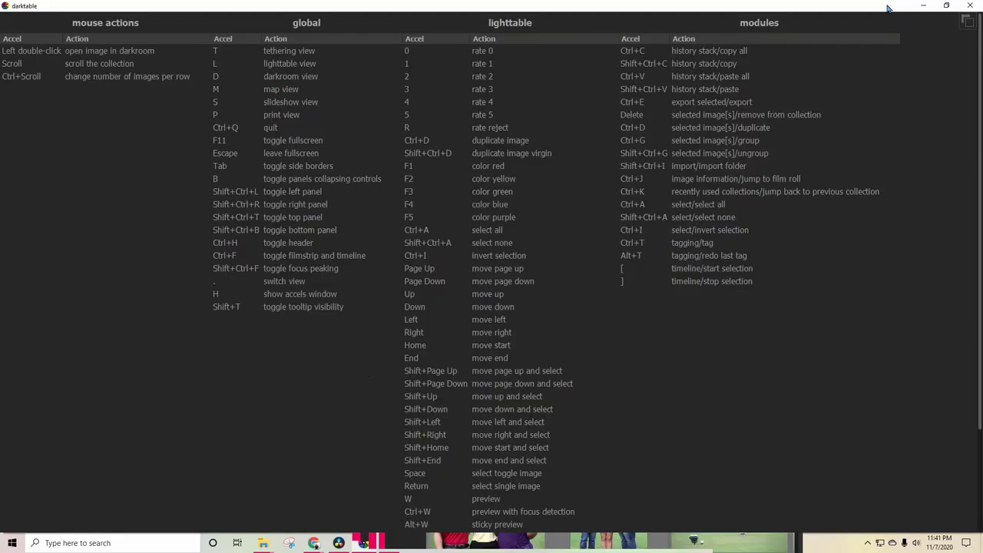
left_click(967, 23)
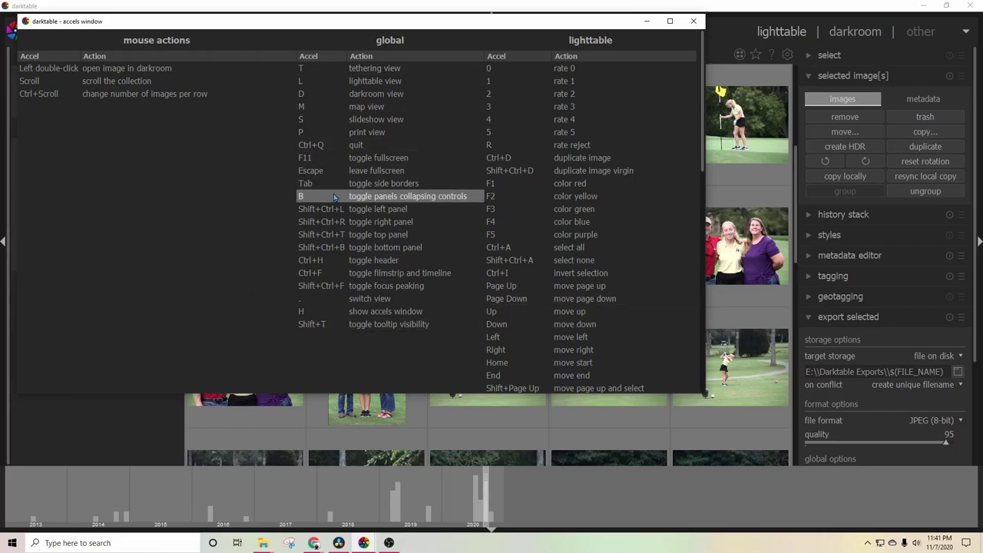
left_click_drag(704, 392, 300, 311)
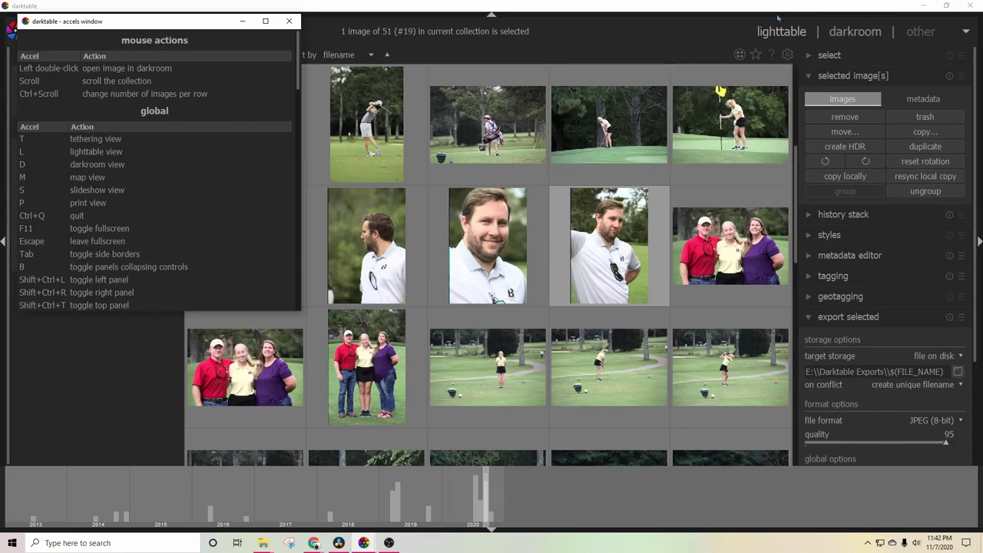
left_click(289, 21)
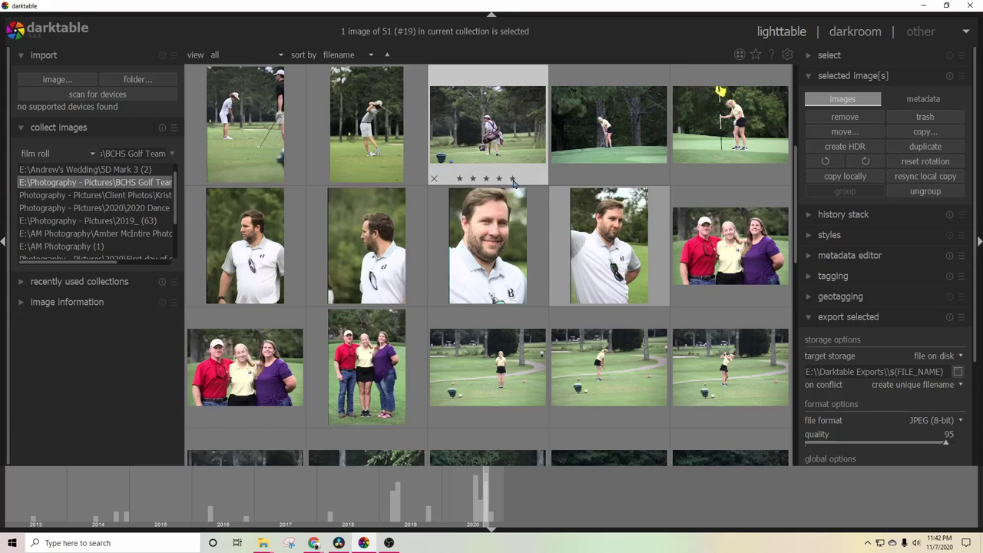
Rate image 5I1A7767.CR2 two stars, try the other star ratings on it, and finish with five stars.
left_click(473, 179)
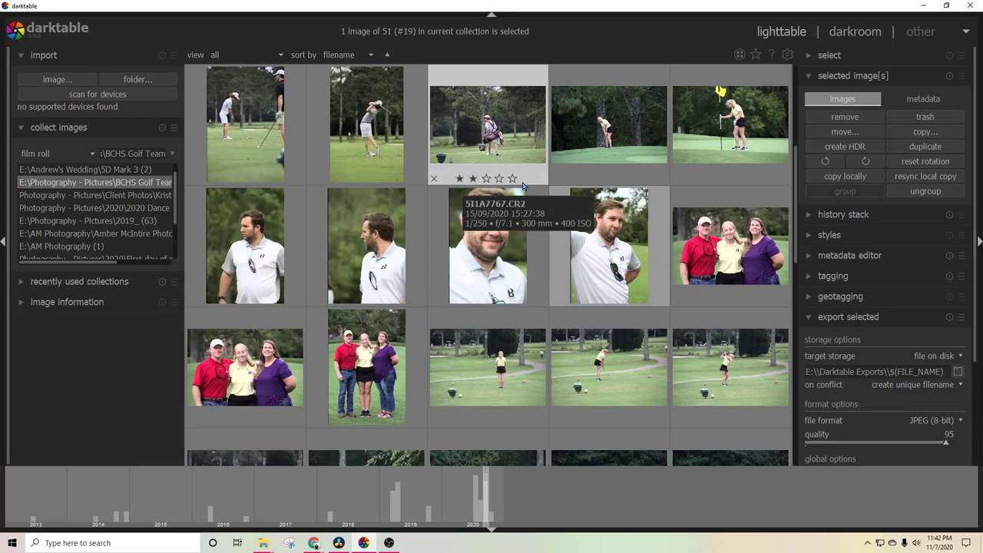
key("1")
key("2")
key("5")
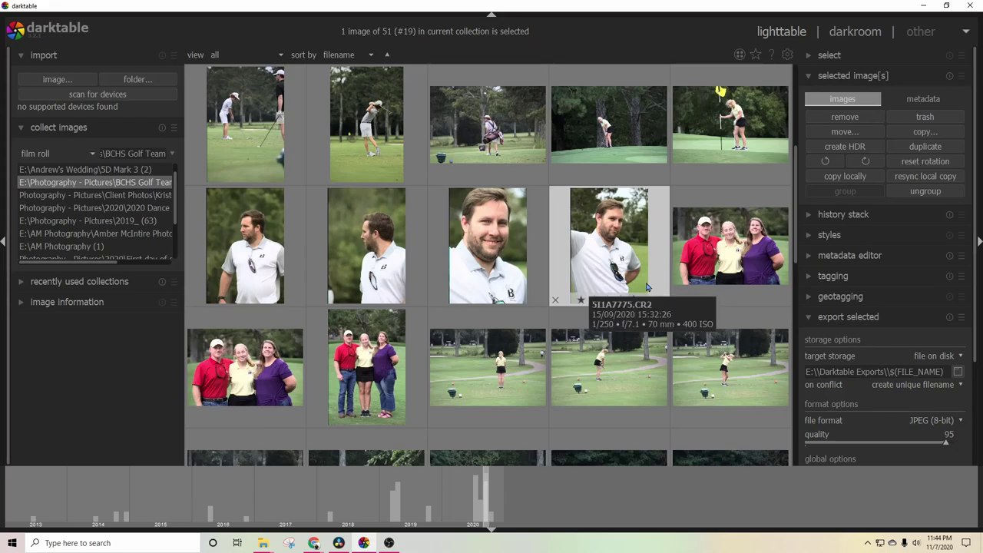
Reject 5I1A7775.CR2 and re-rate it four stars, and clear the rating of 5I1A7770.CR2 before giving it three stars.
key("r")
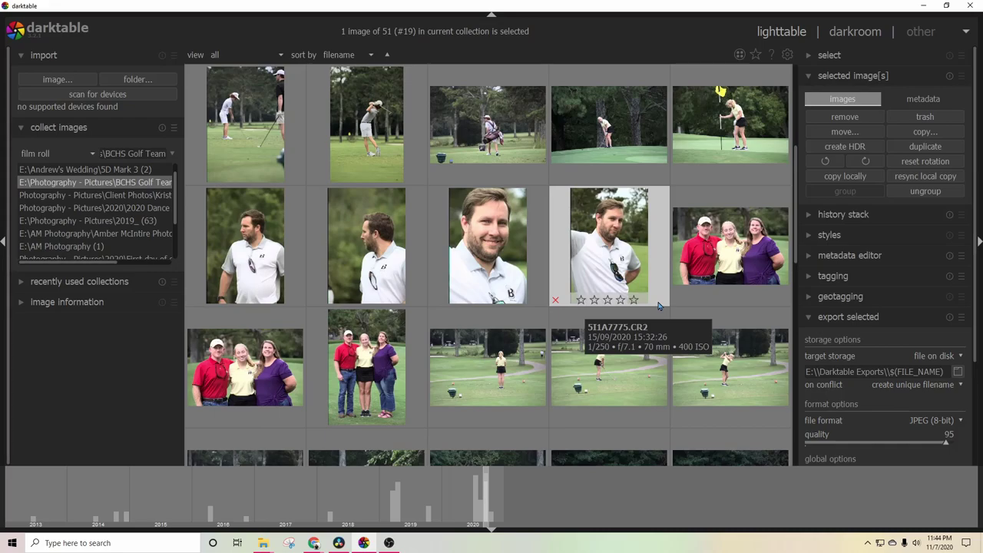
key("4")
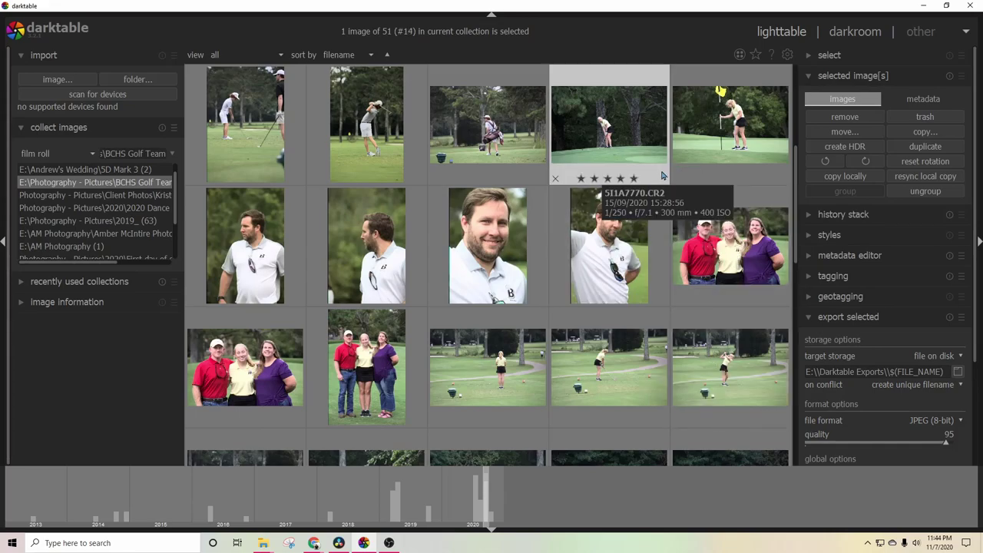
key("0")
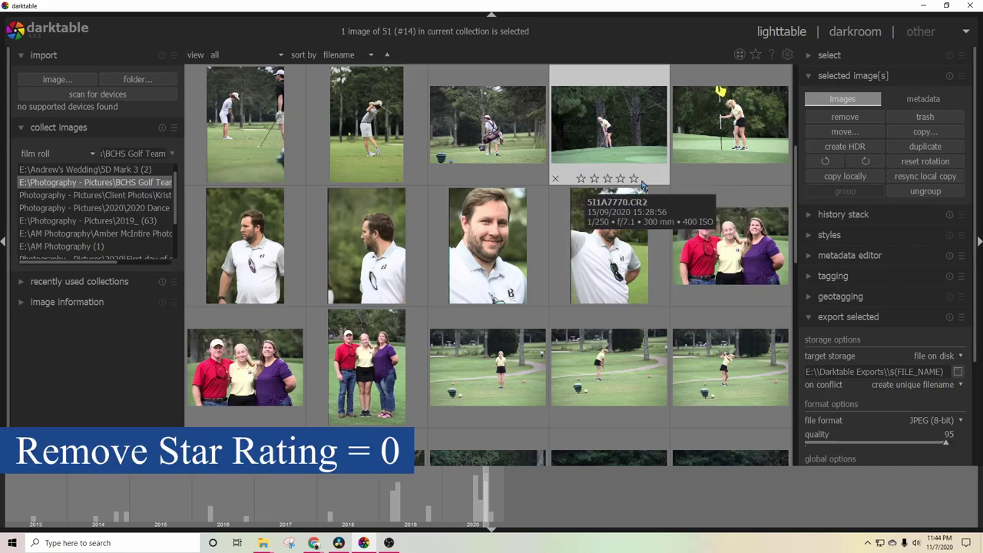
key("4")
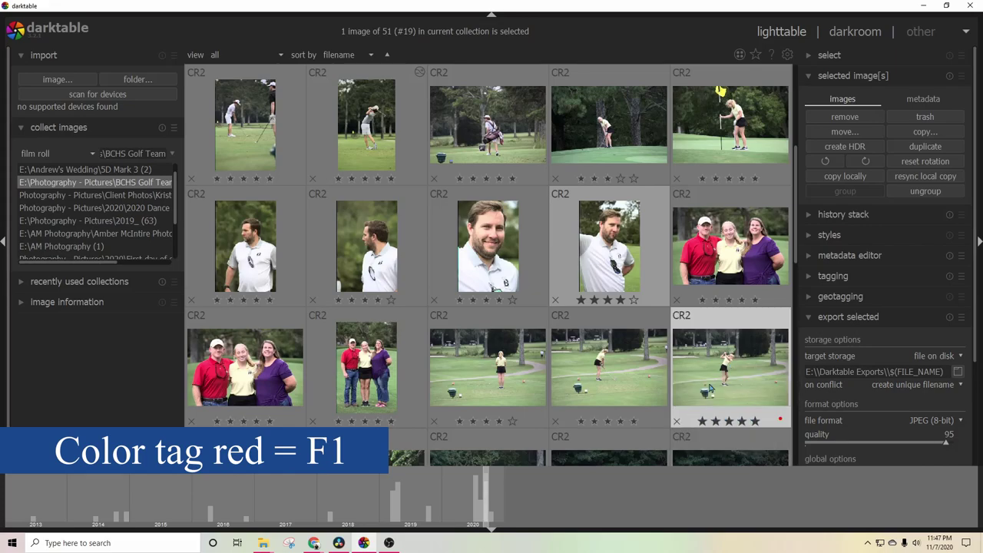
Apply the red, yellow, green, blue and purple color labels to image 5I1A7783.CR2.
key("F1")
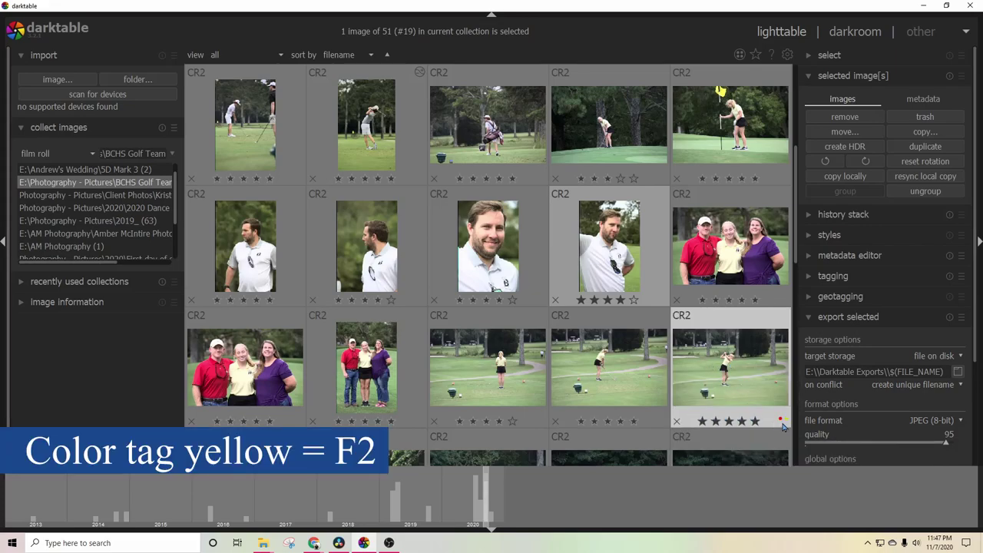
key("F3")
key("F4")
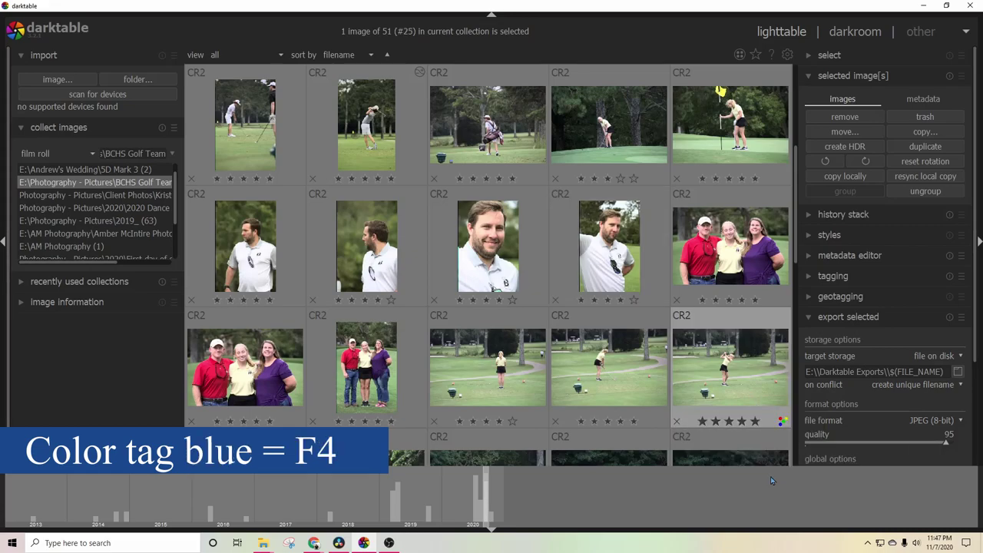
key("F5")
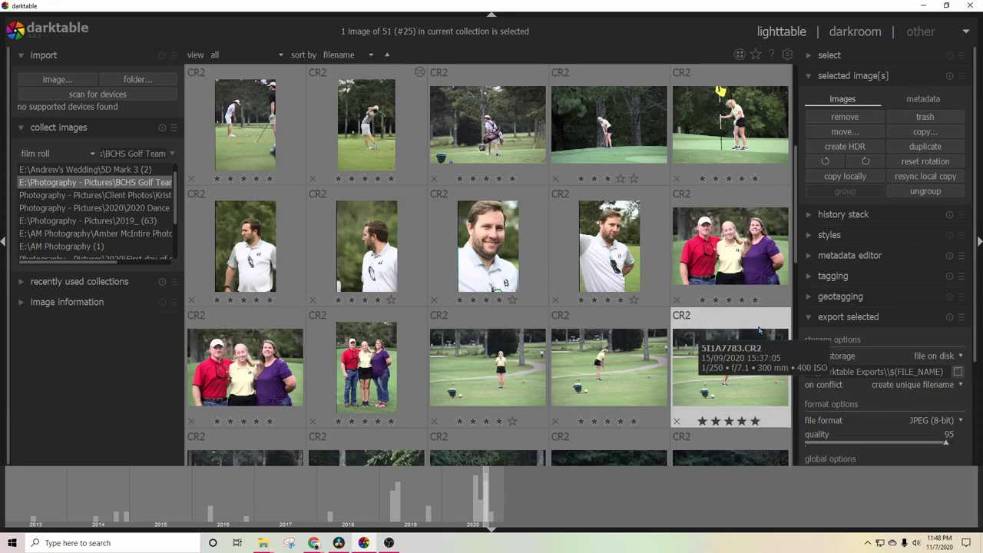
Select image 5I1A7767.CR2 in the thumbnail grid and preview it full screen.
left_click(730, 123)
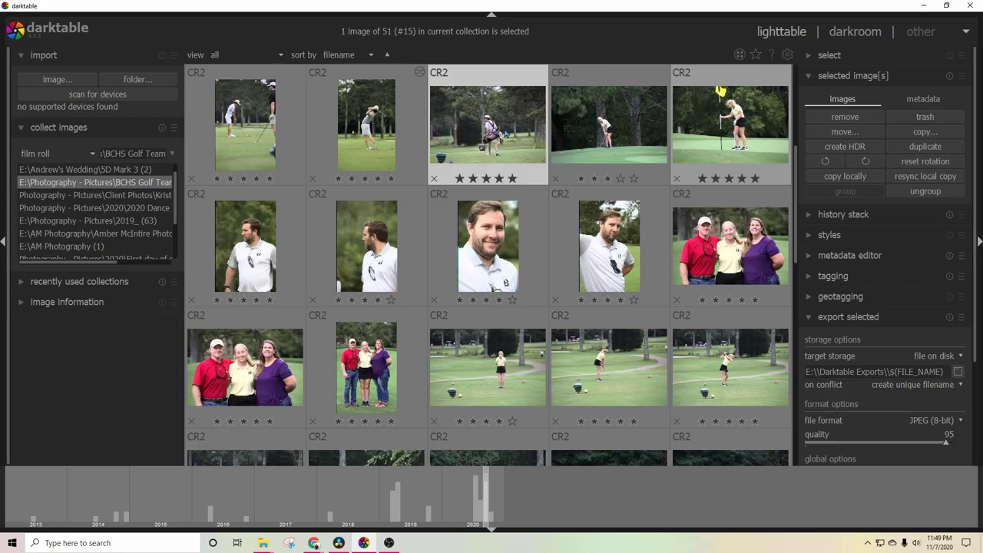
left_click(505, 134)
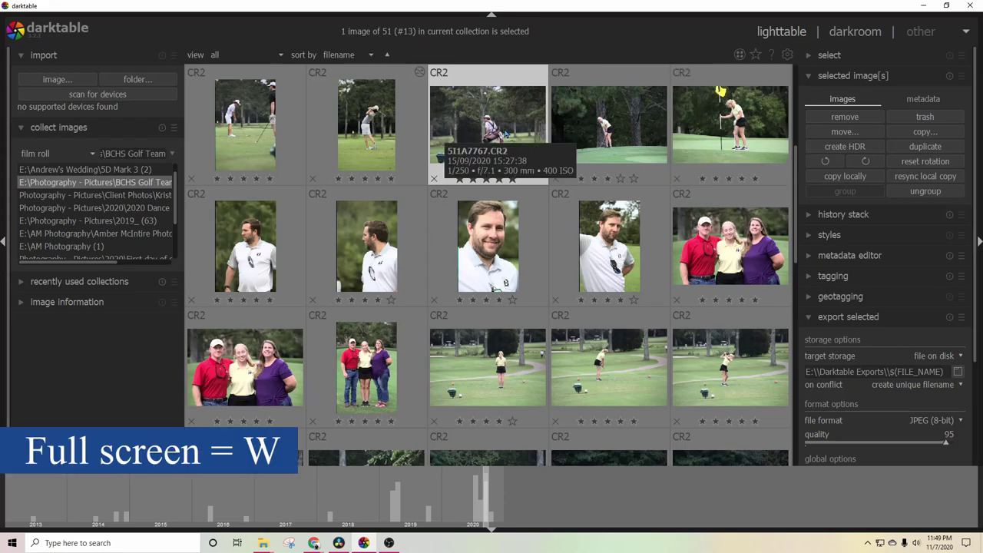
key("w")
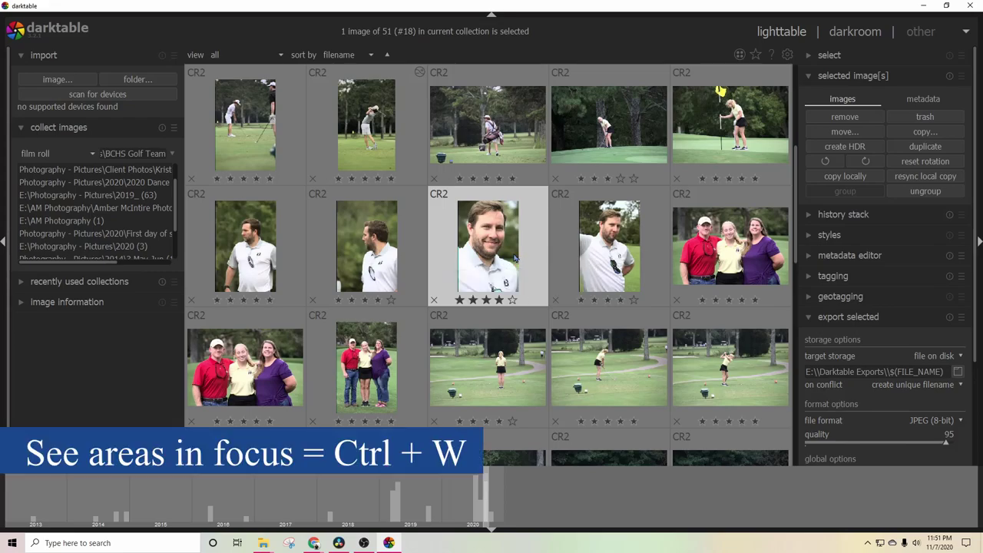
Preview the close-up portrait of the smiling man with focus detection, examine the marked areas, and close the preview.
key("ctrl+w")
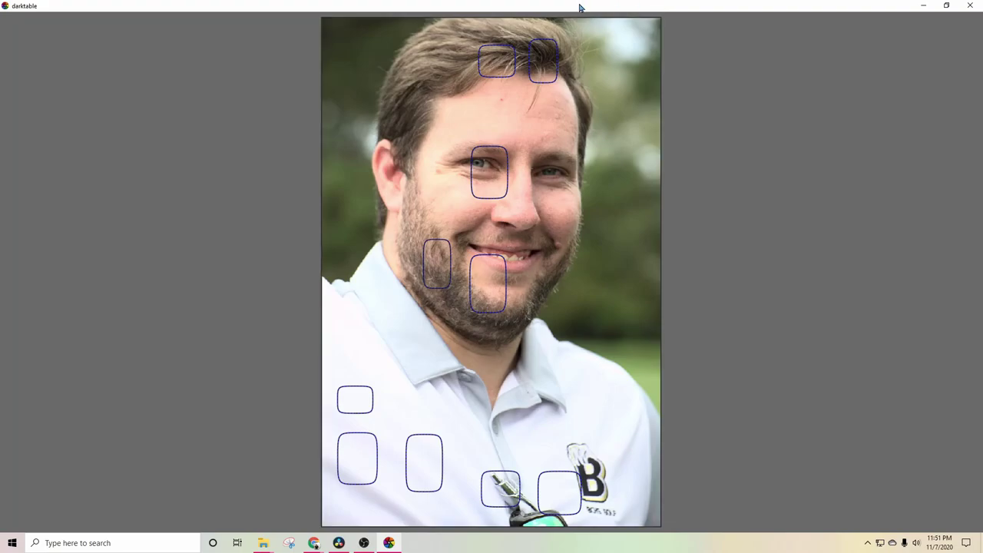
mouse_move(485, 49)
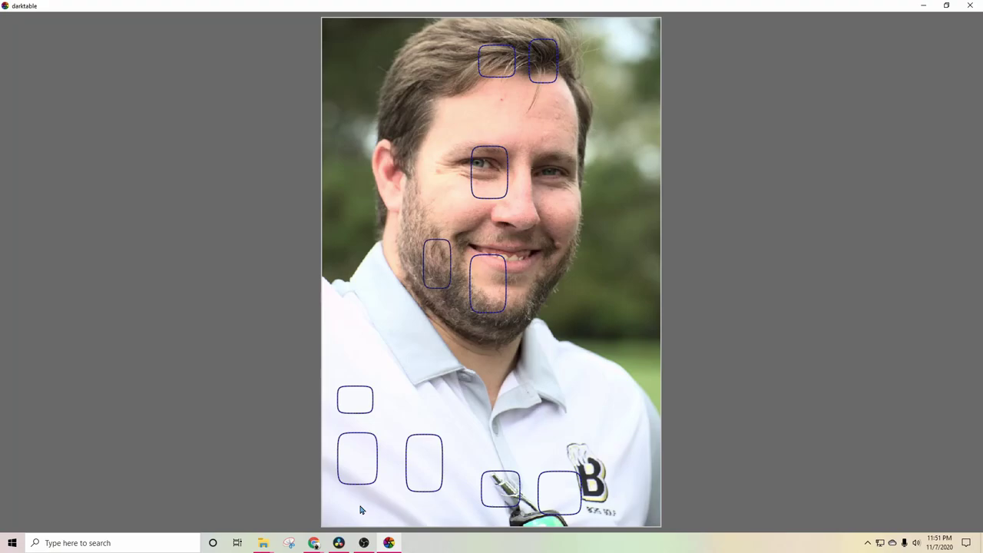
key("w")
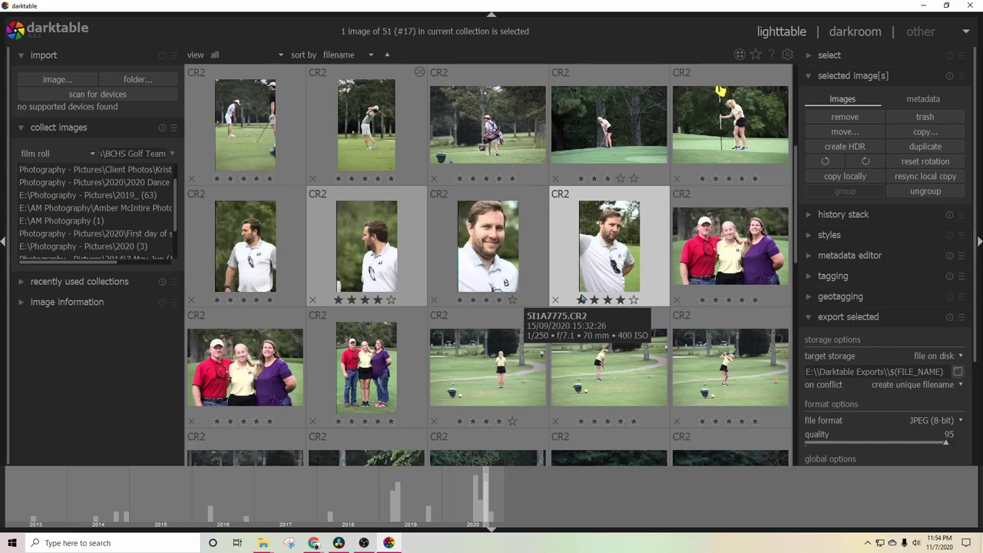
Turn on focus peaking for the thumbnails and look through the collection for the areas in focus.
key("ctrl+shift+f")
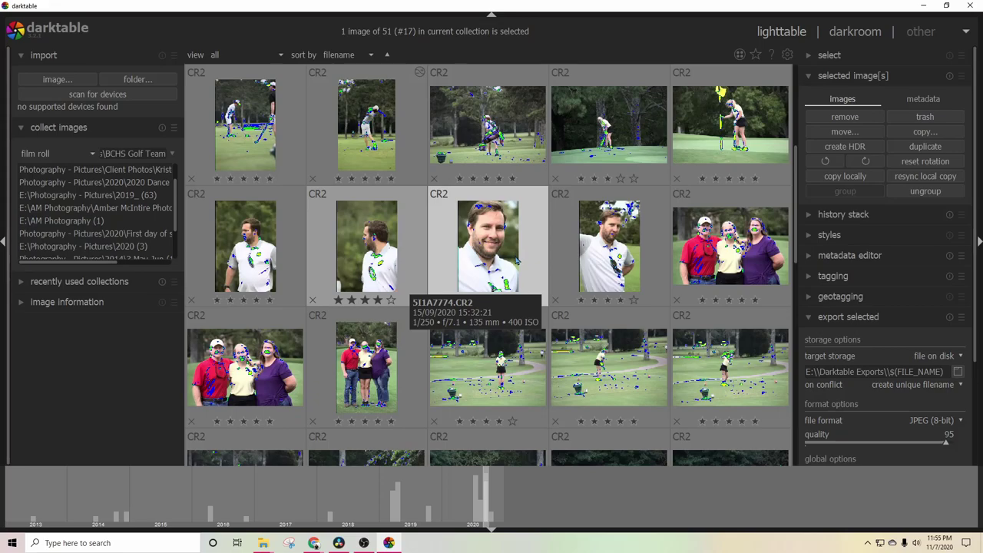
scroll(516, 261, "down", 5)
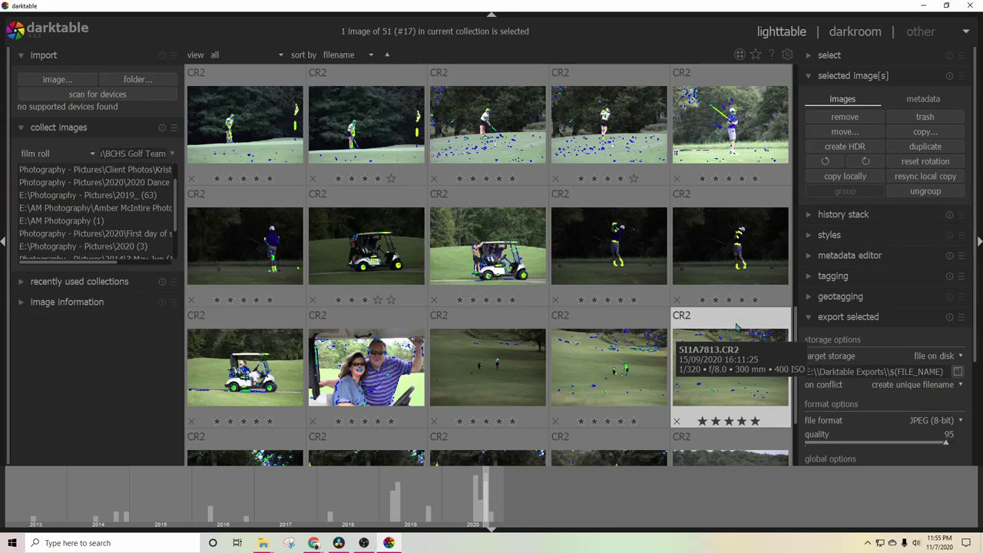
scroll(621, 338, "up", 2)
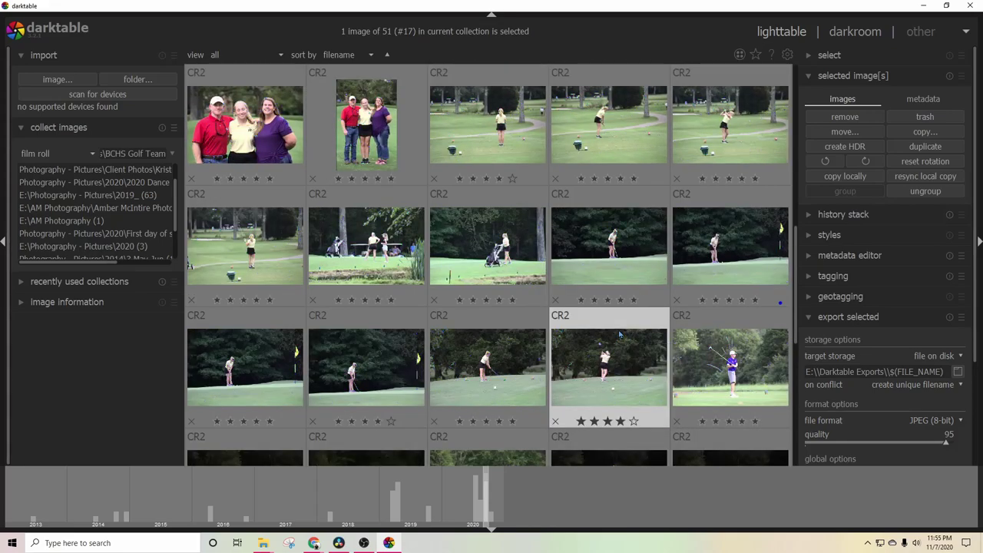
scroll(697, 281, "up", 3)
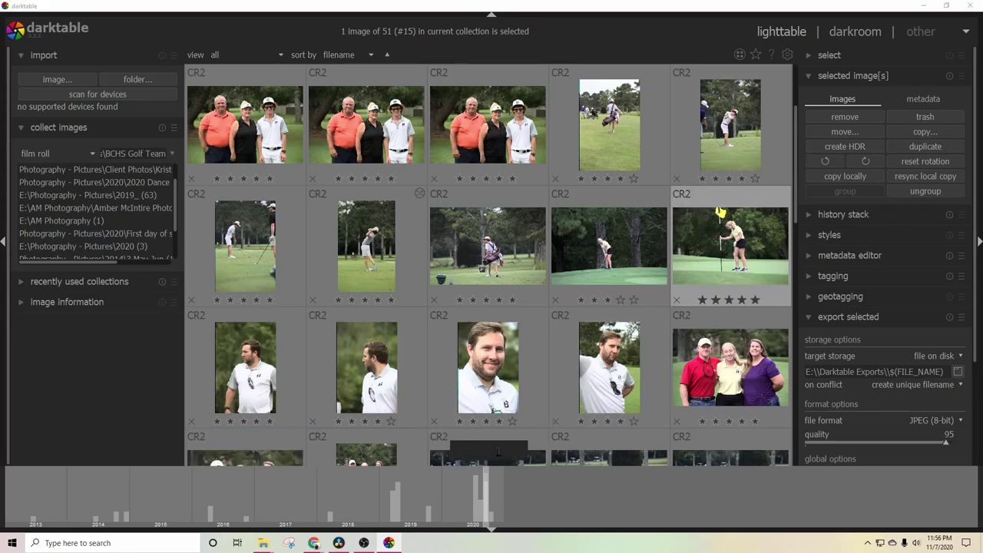
Attach the tag Golf to the selected photo of the golfer holding the yellow flag.
type("Golf")
key("Return")
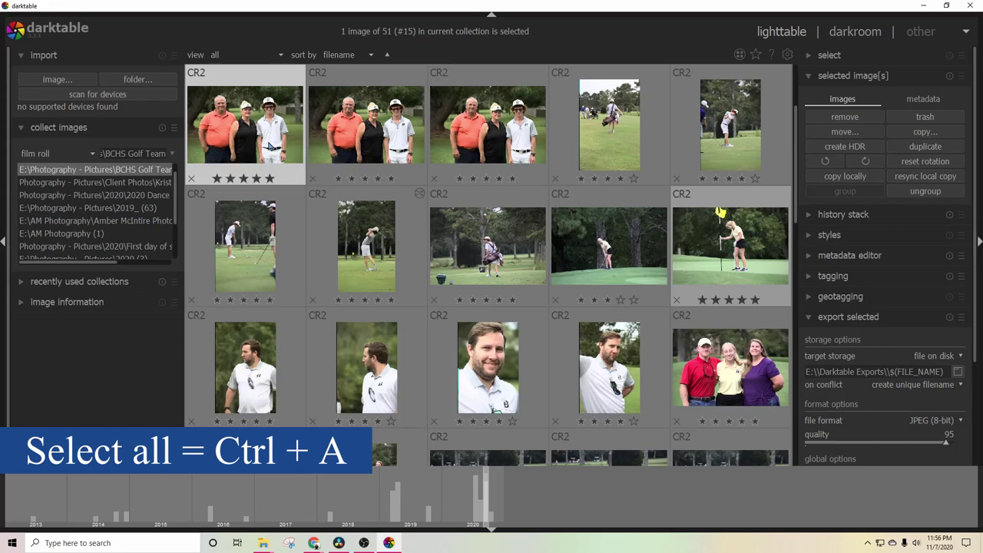
Select all images in the collection and attach the tag Golf to them.
key("ctrl+a")
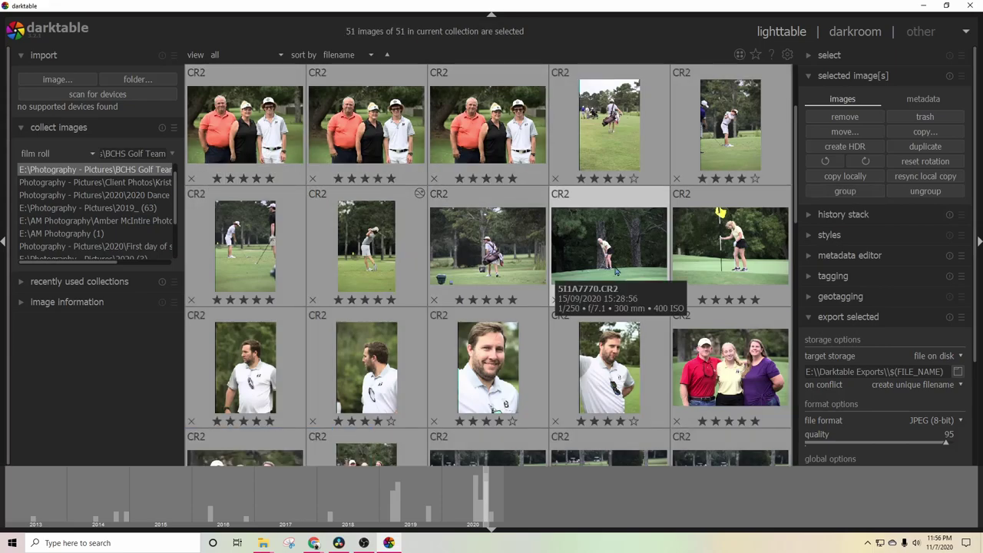
key("3")
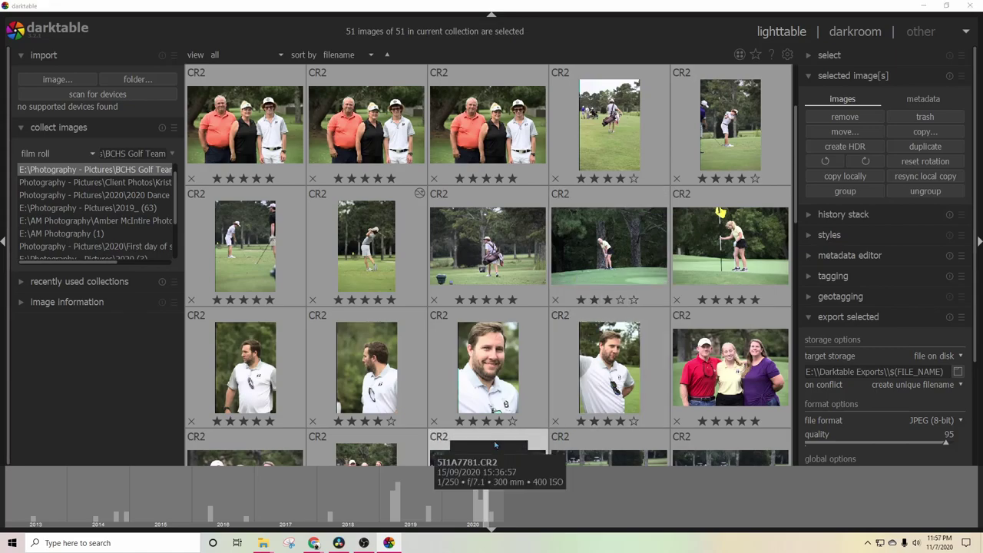
type("Golf")
key("Return")
Clear the selection, select the upright four-star golfer photo ending the first visible row, and check its attached tags.
key("ctrl+shift+a")
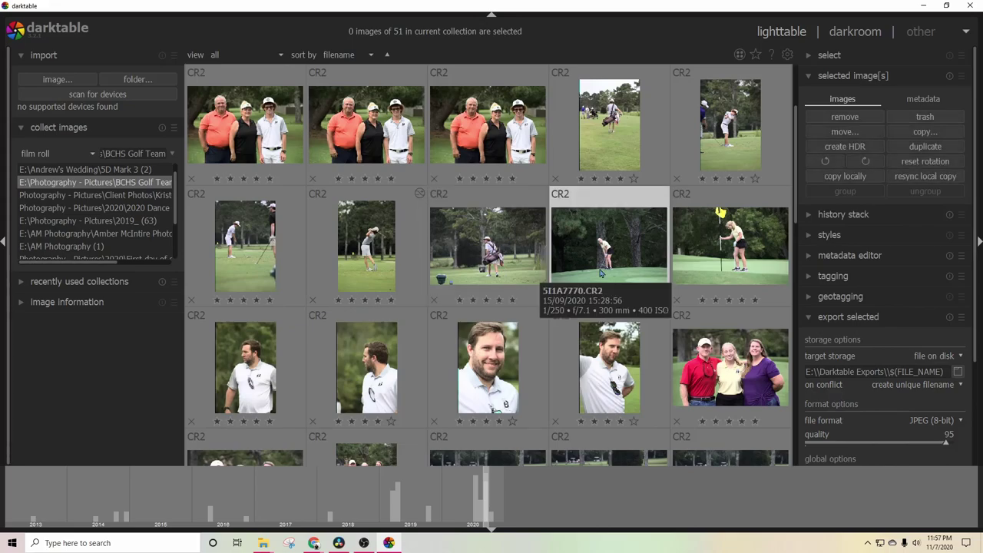
left_click(730, 123)
left_click(833, 274)
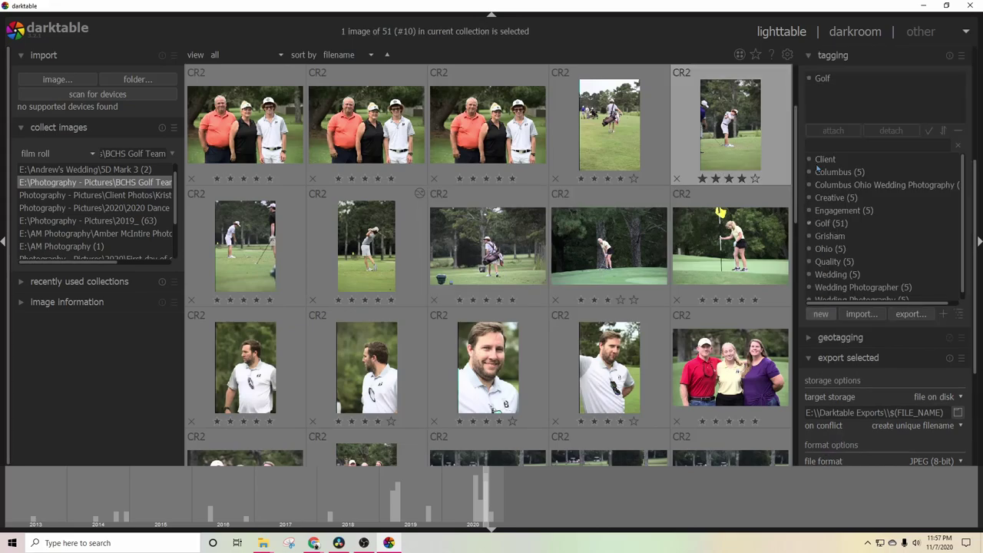
In the darkroom, give the first photo of the man in the white polo a green-to-pink color correction.
left_click(847, 35)
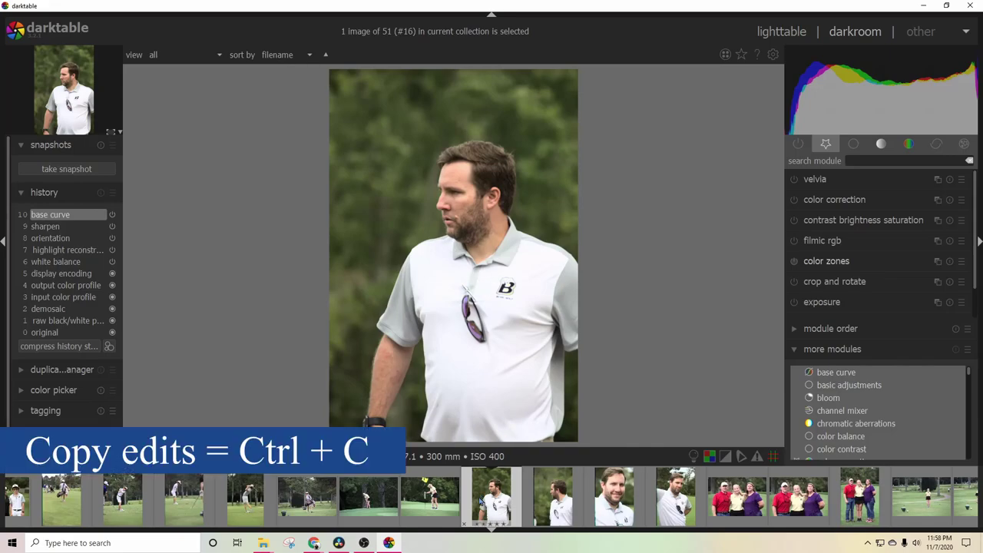
left_click(853, 201)
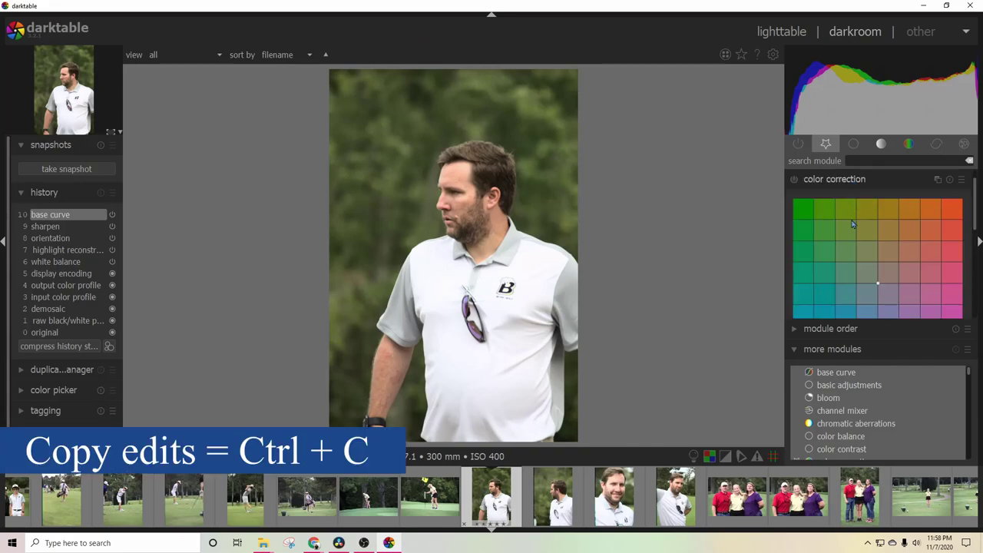
left_click_drag(878, 284, 950, 280)
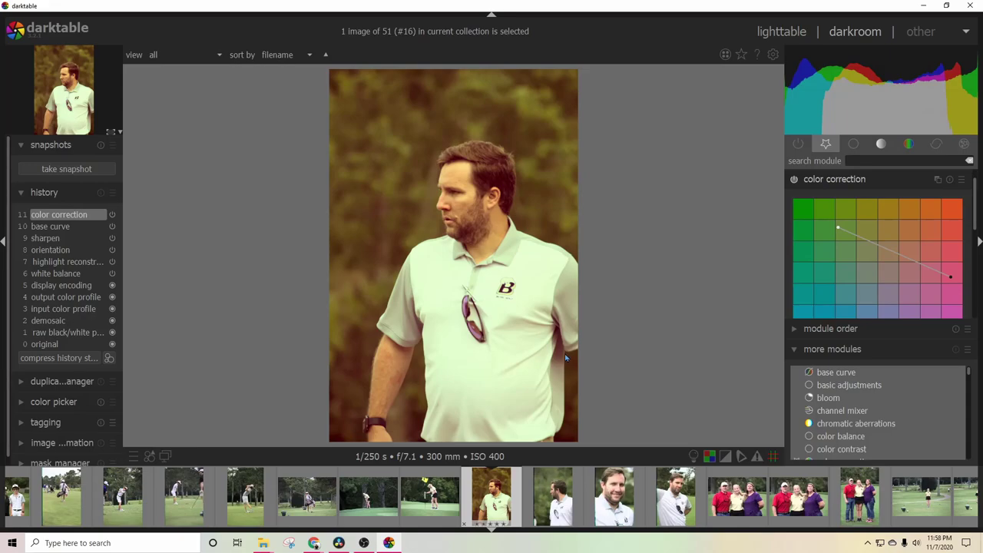
Copy the color-corrected photo's edits and paste them onto the neighbouring image 5I1A7773.CR2.
left_click(561, 513)
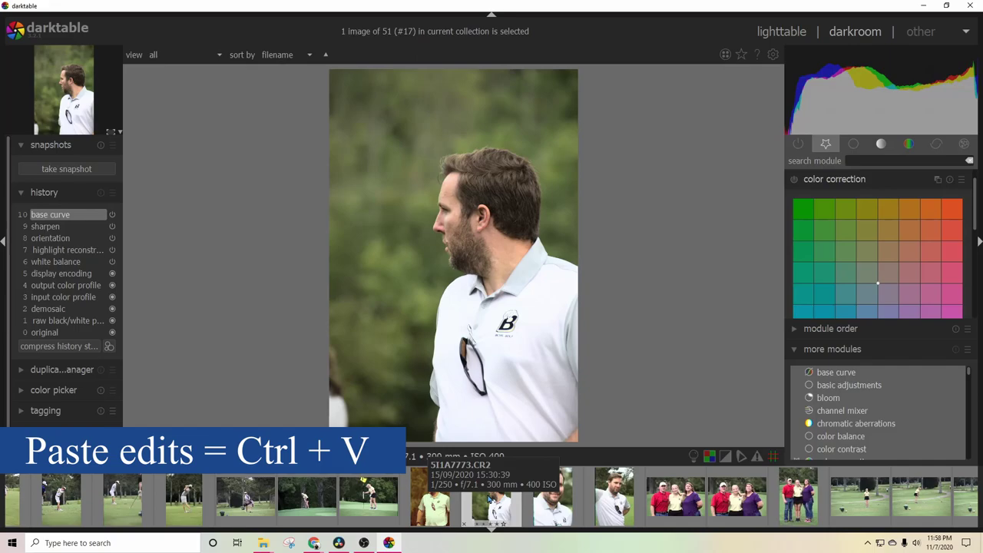
key("ctrl+v")
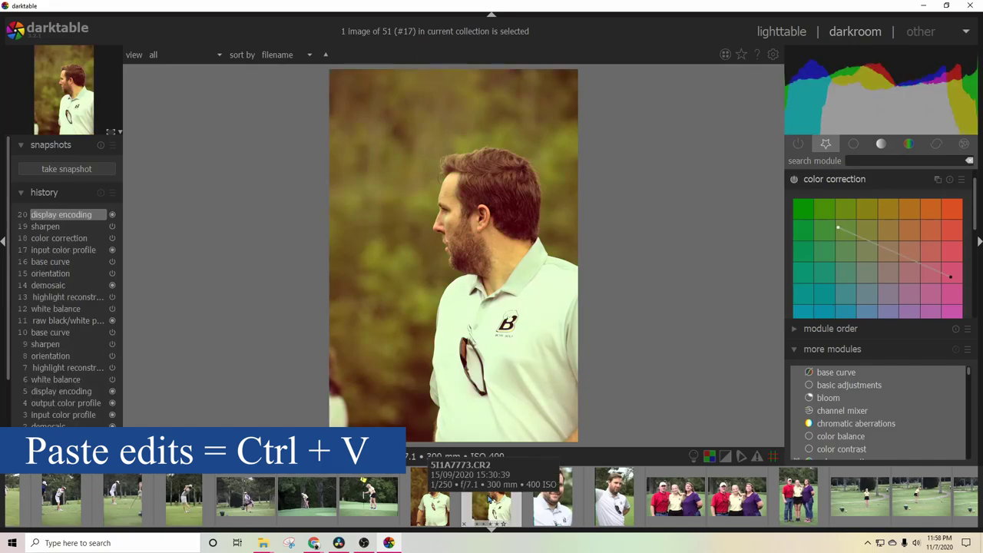
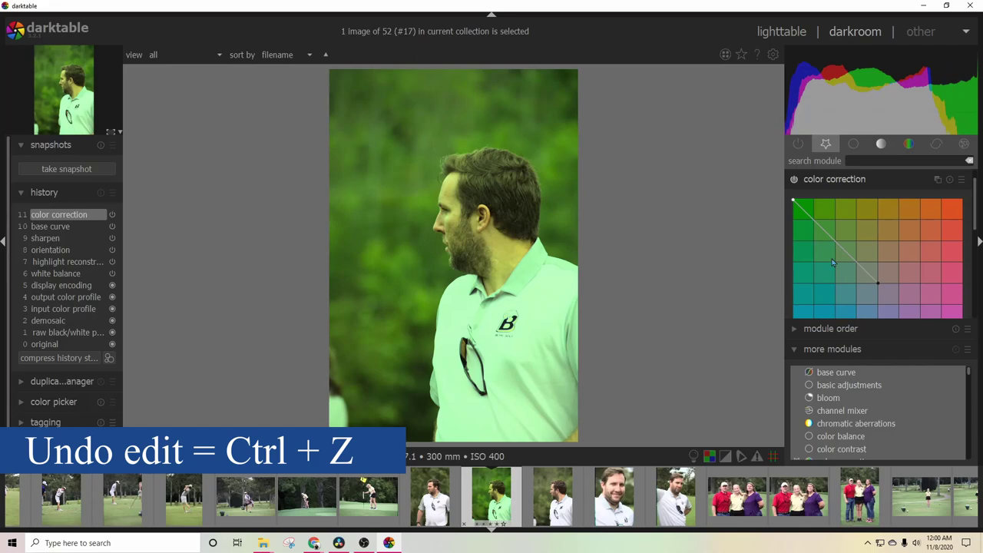
Undo and redo the color correction on the photo of the man in the white polo, and bring up the shortcut overview.
key("ctrl+z")
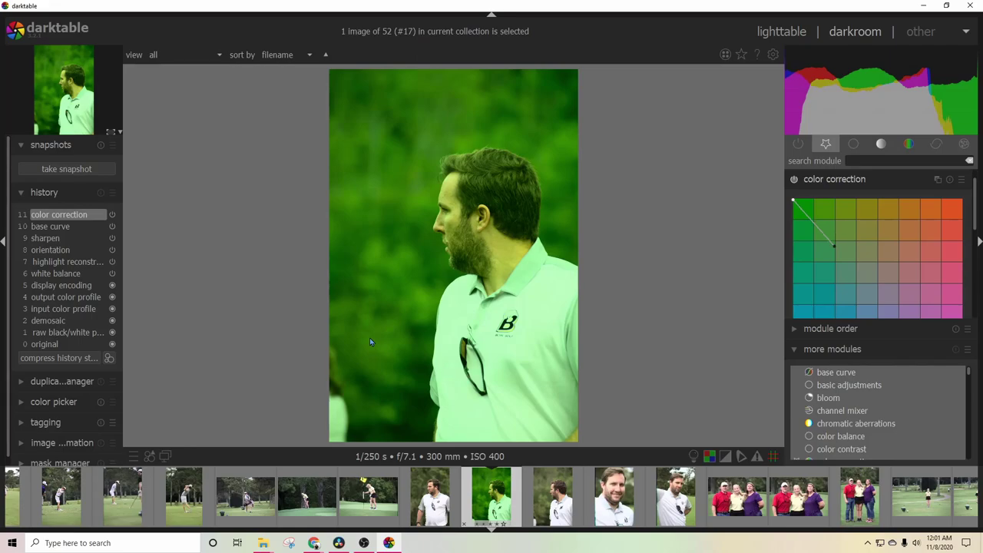
key("ctrl+z")
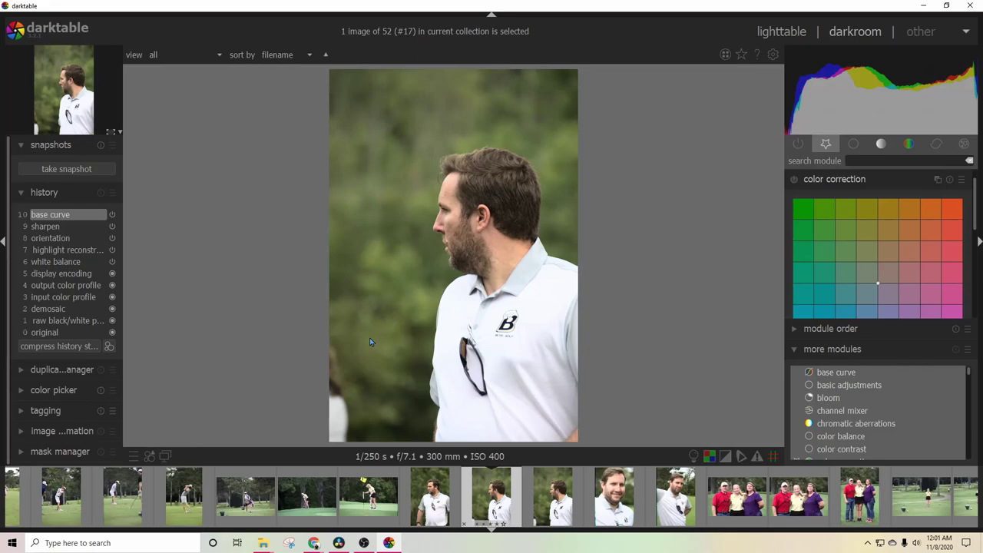
key("ctrl+y")
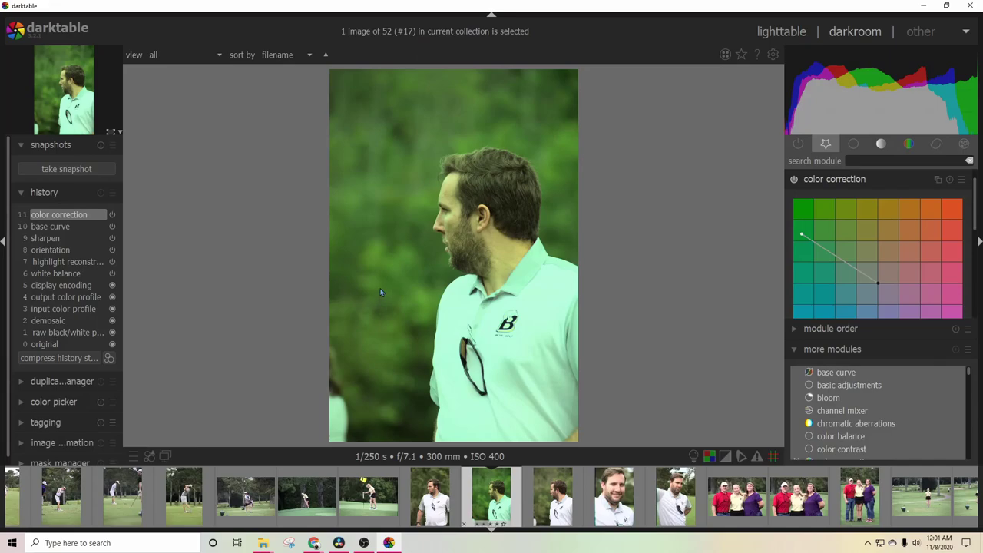
key("h")
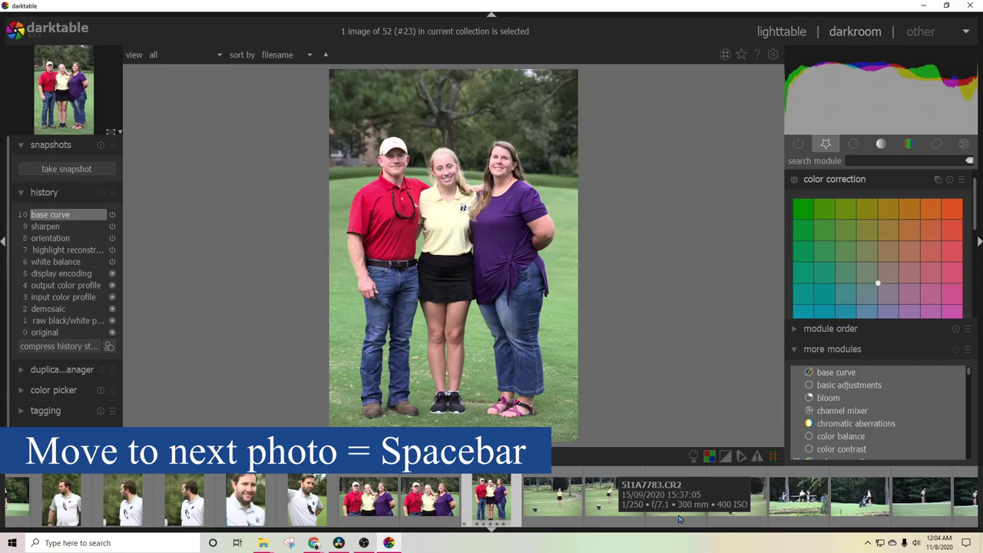
Step forward one photo from the full-length family portrait, go back two photos, and return to the lighttable.
key("space")
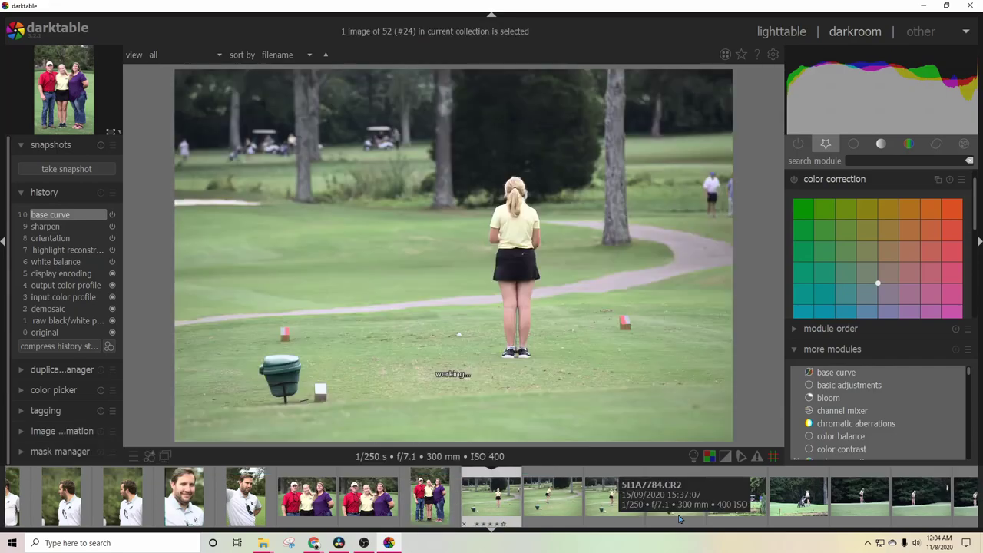
key("BackSpace")
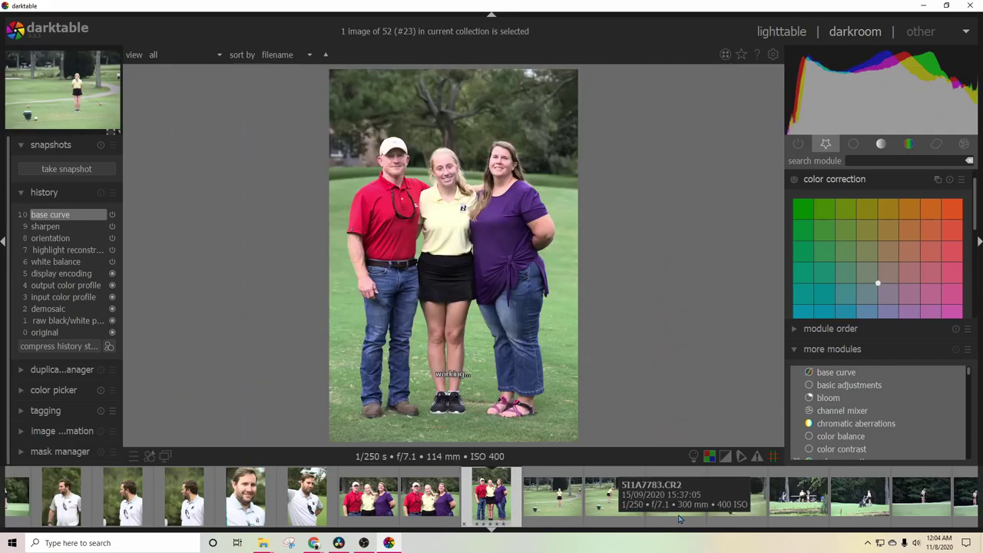
key("BackSpace")
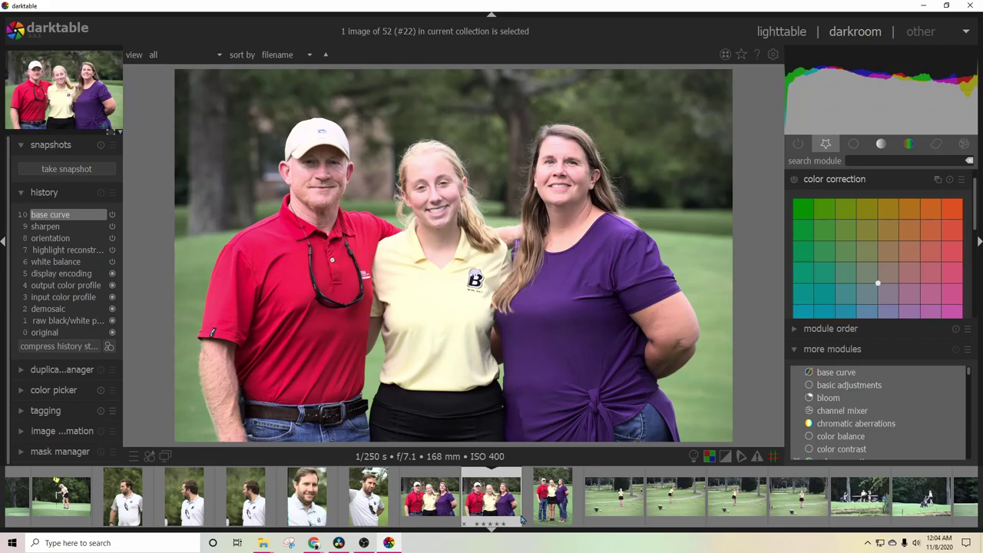
key("ctrl+e")
left_click(798, 35)
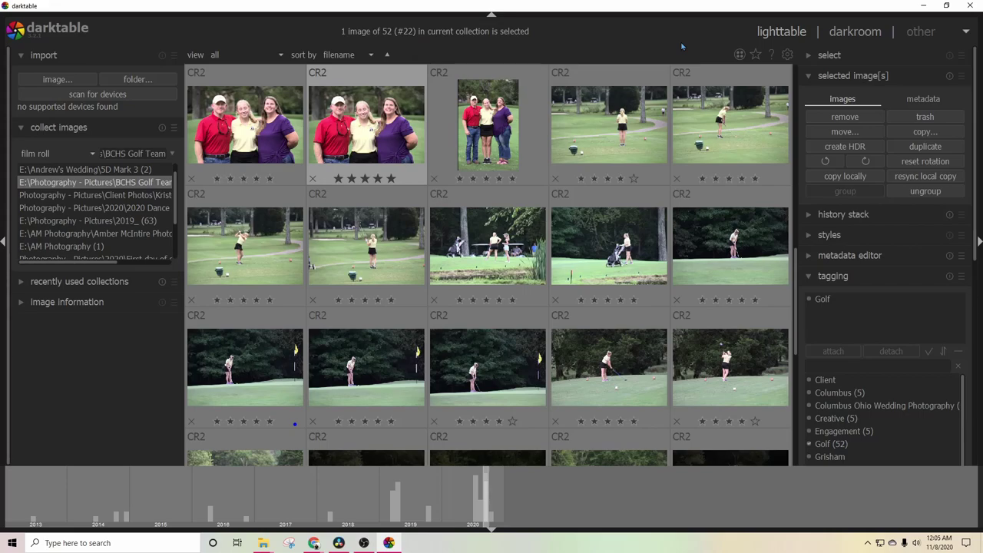
In the preferences, browse the global shortcuts and bind the preferences action to 8.
left_click(787, 56)
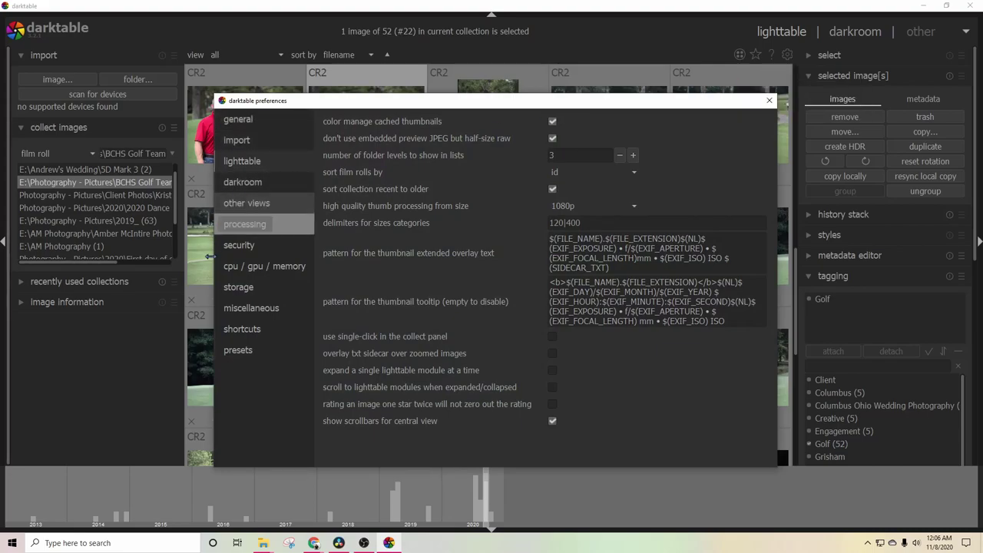
left_click(237, 330)
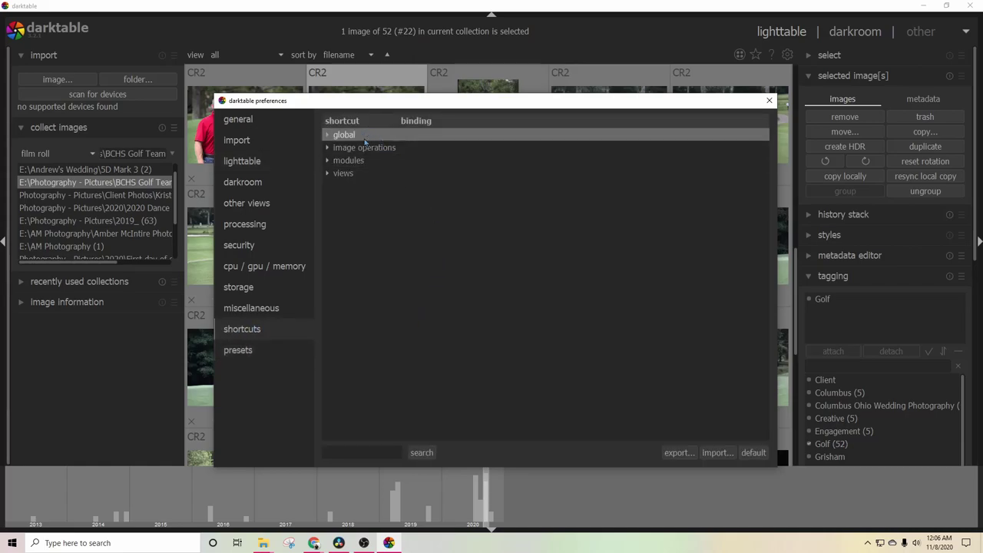
left_click(328, 135)
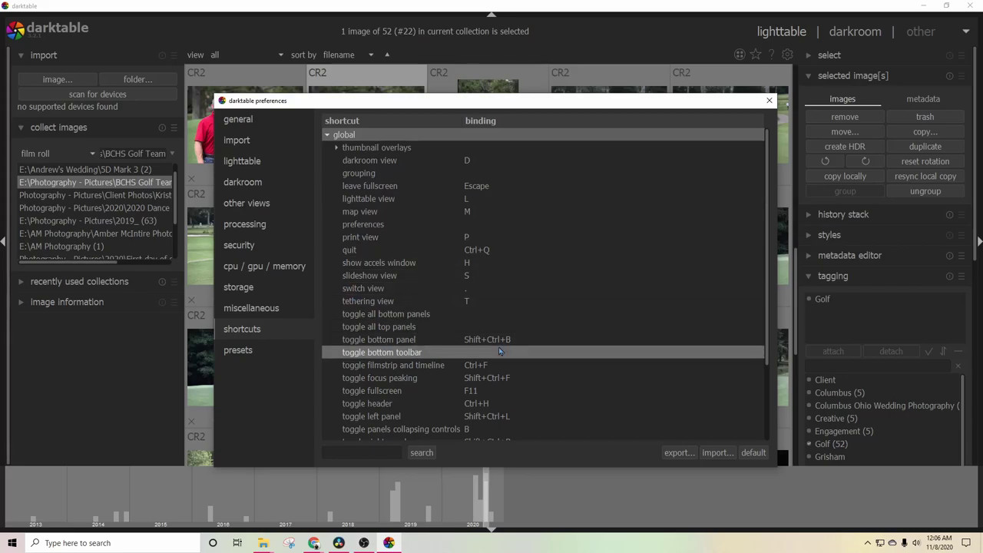
scroll(500, 351, "down", 3)
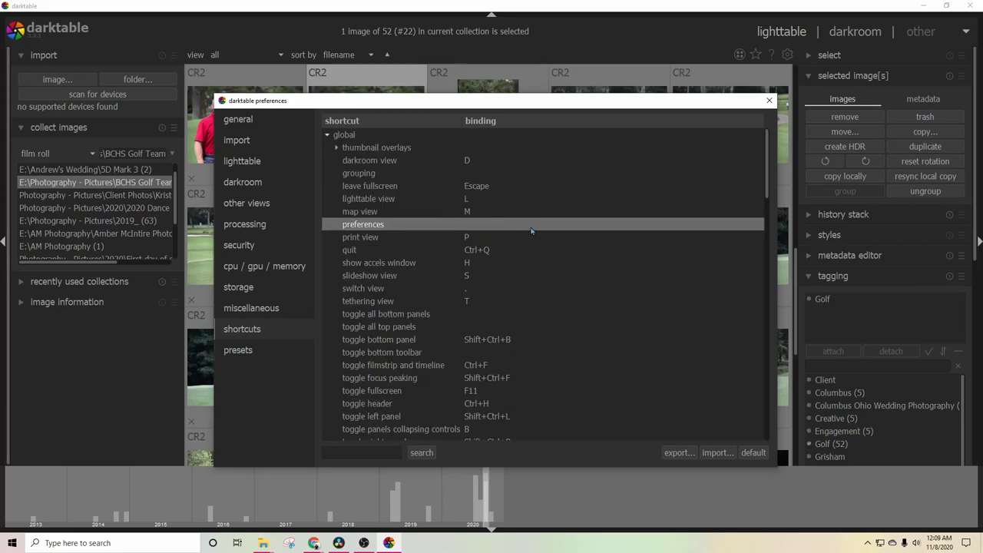
double_click(473, 226)
key("8")
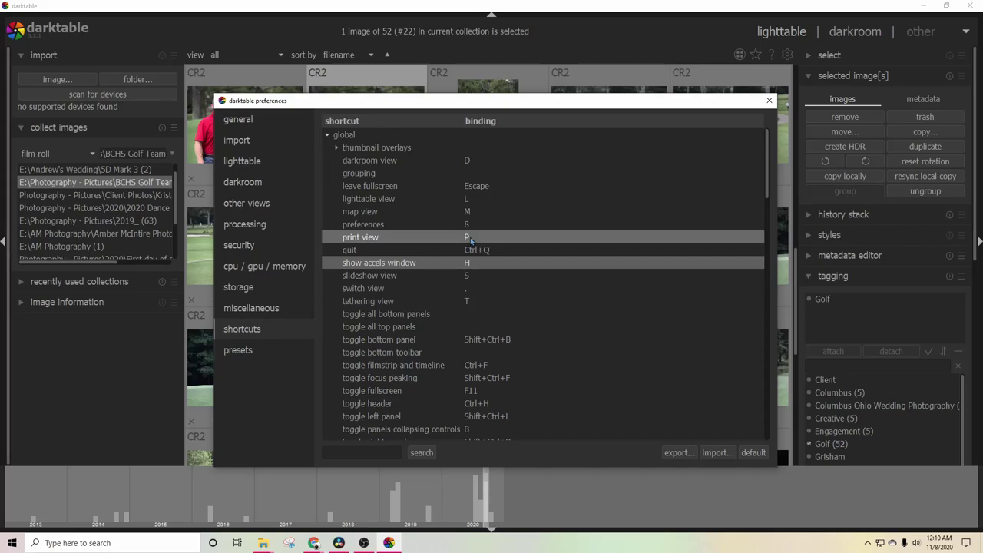
Try to remap the preferences action to BackSpace, decline replacing the conflicting darkroom mapping, and bind it to 8 again.
left_click(495, 223)
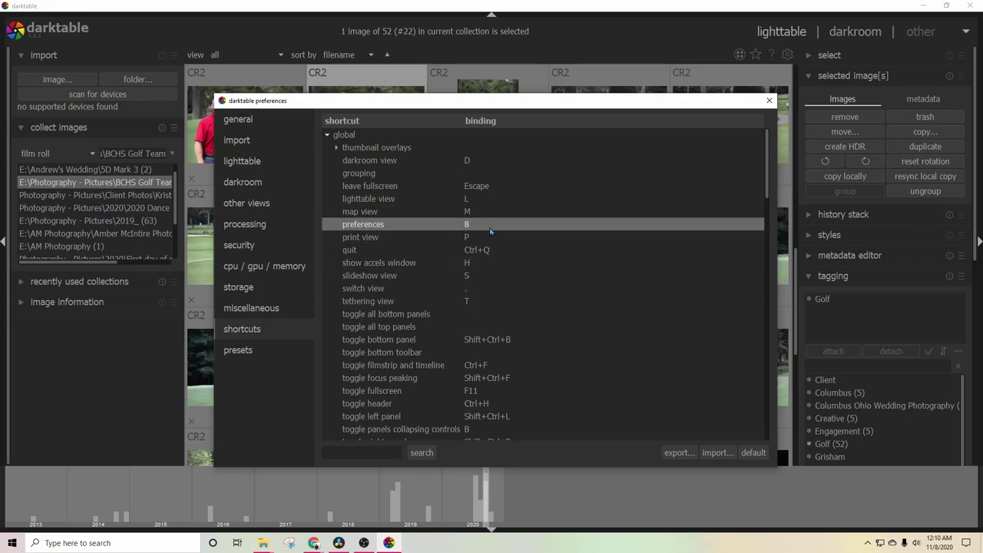
double_click(491, 226)
key("BackSpace")
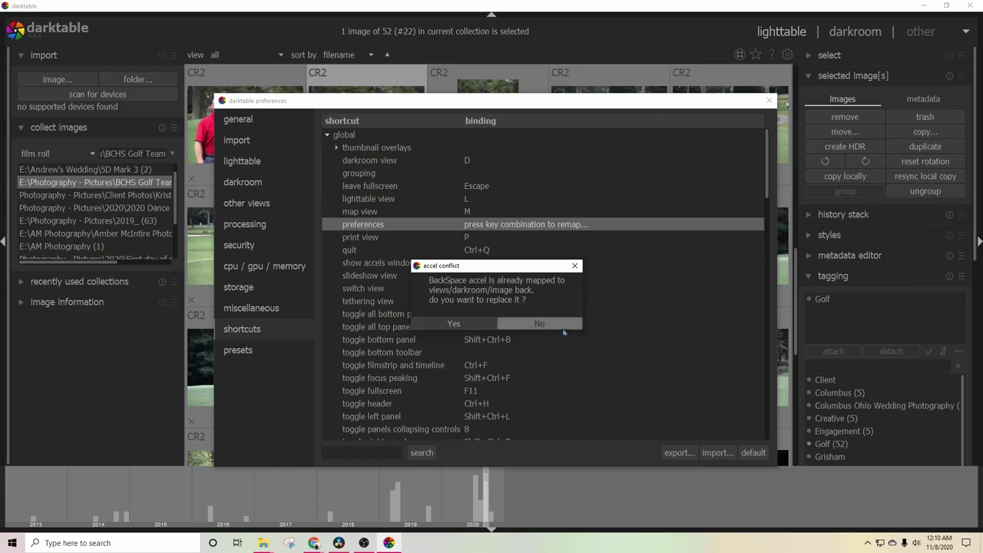
left_click(539, 323)
key("8")
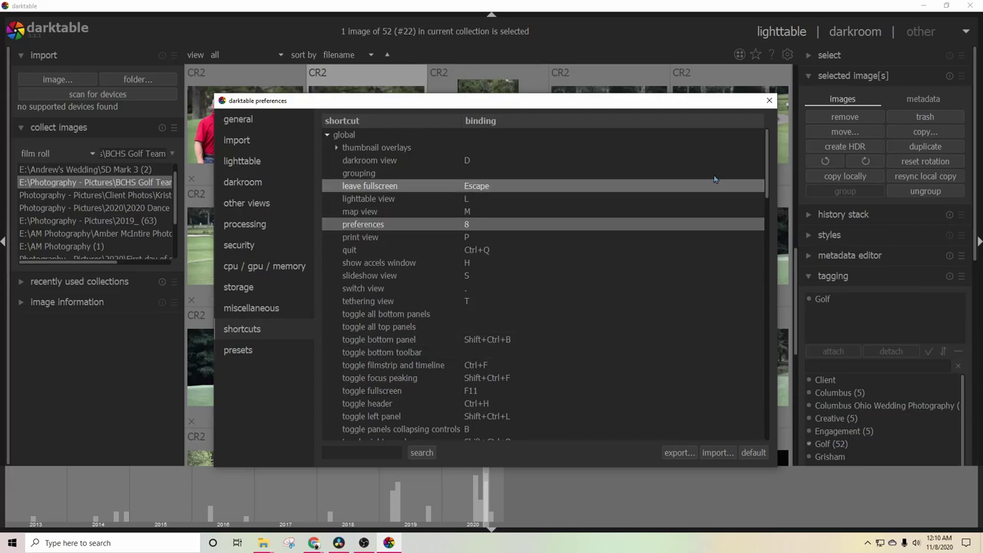
key("BackSpace")
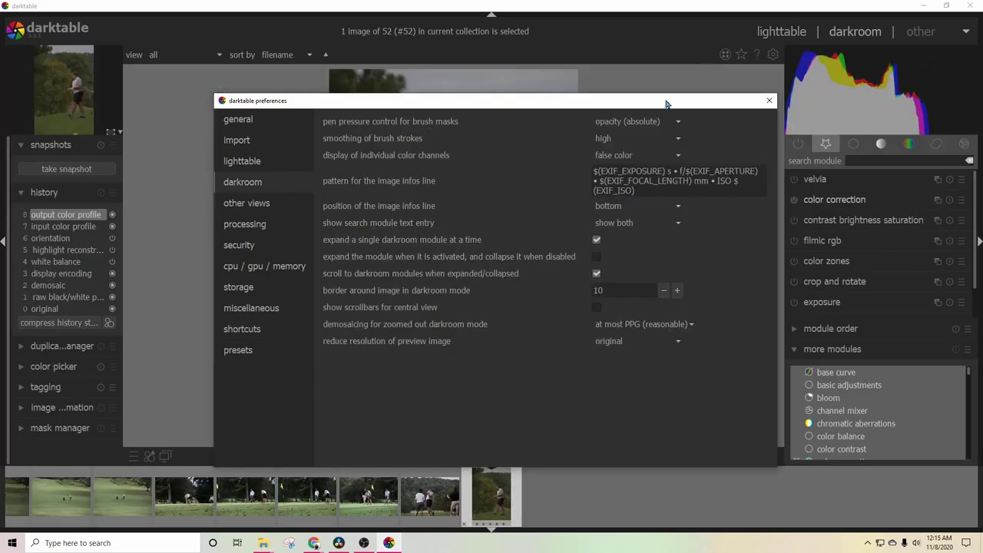
Move the preferences window higher over the darkroom and show its shortcut bindings.
left_click_drag(668, 104, 649, 62)
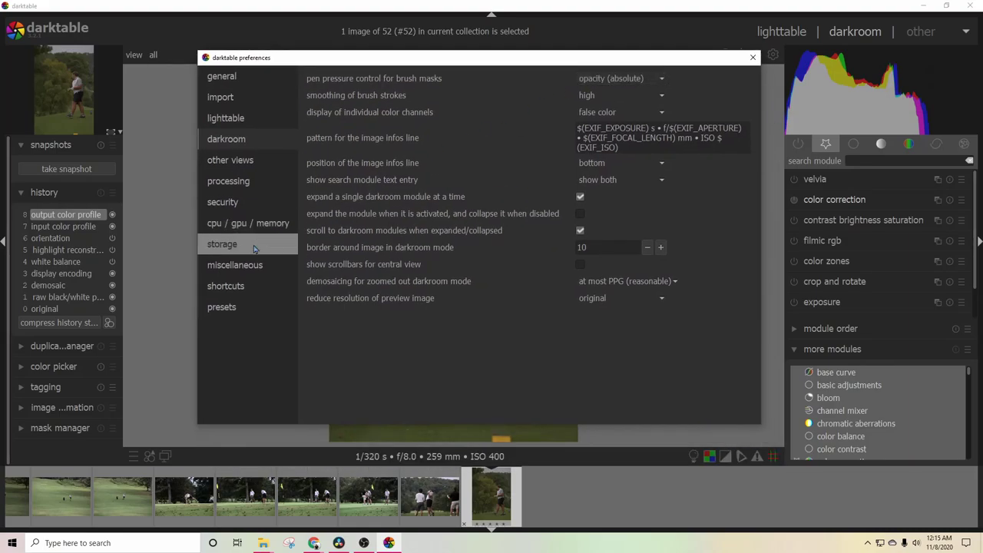
left_click(226, 286)
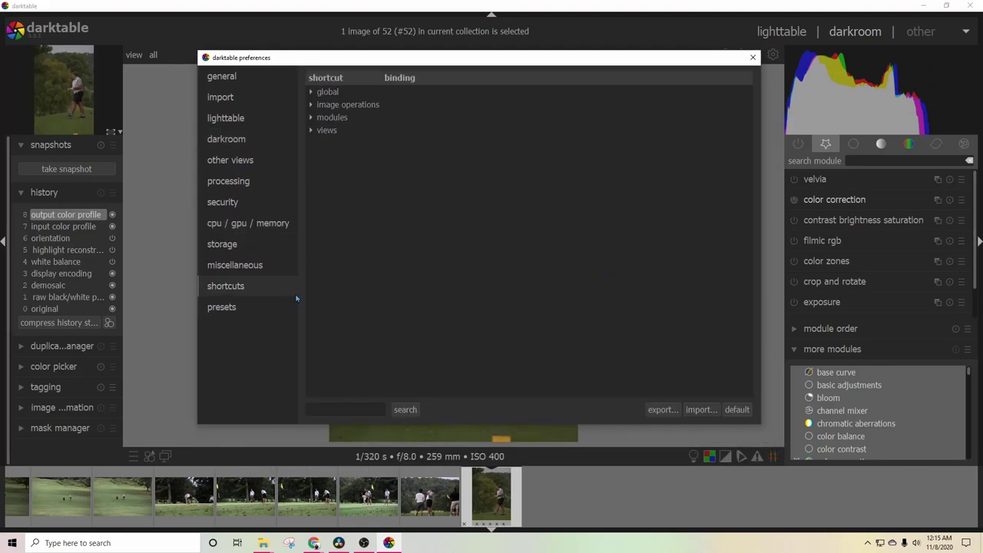